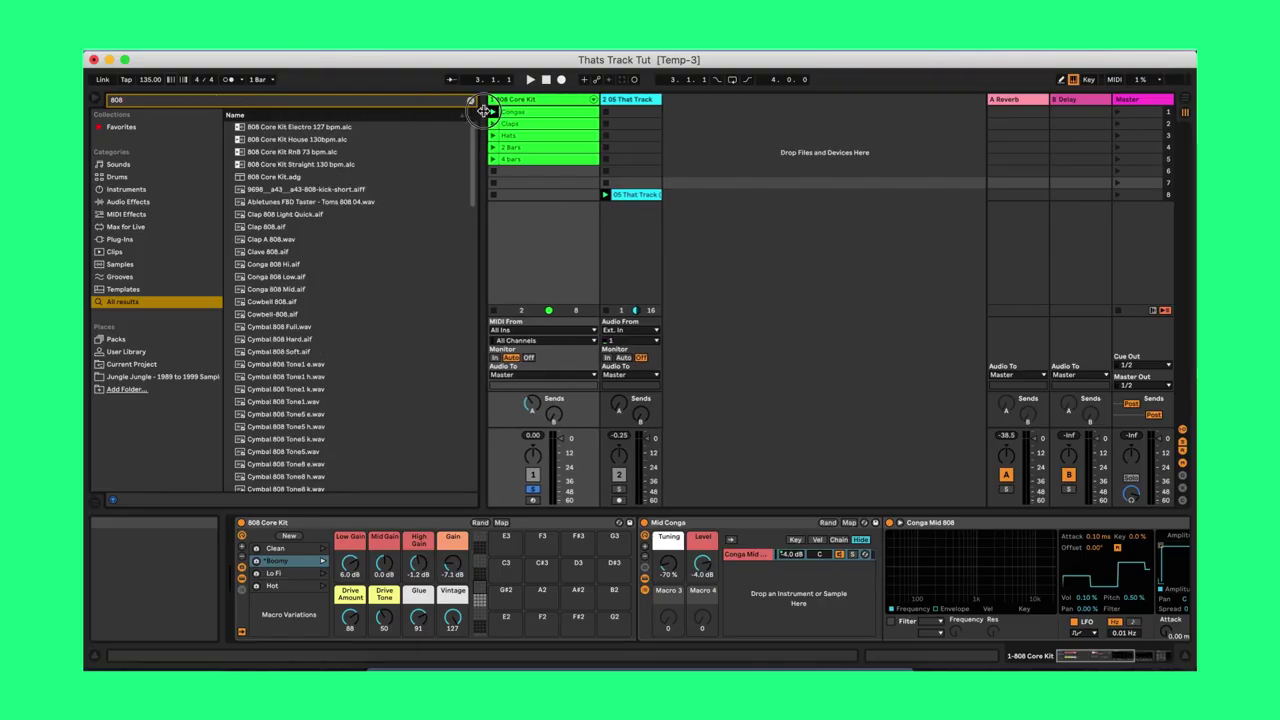
- Search the browser for '808 core' to find the 808 Core Kit's 3-3-2 kick and conga clip
text(core)
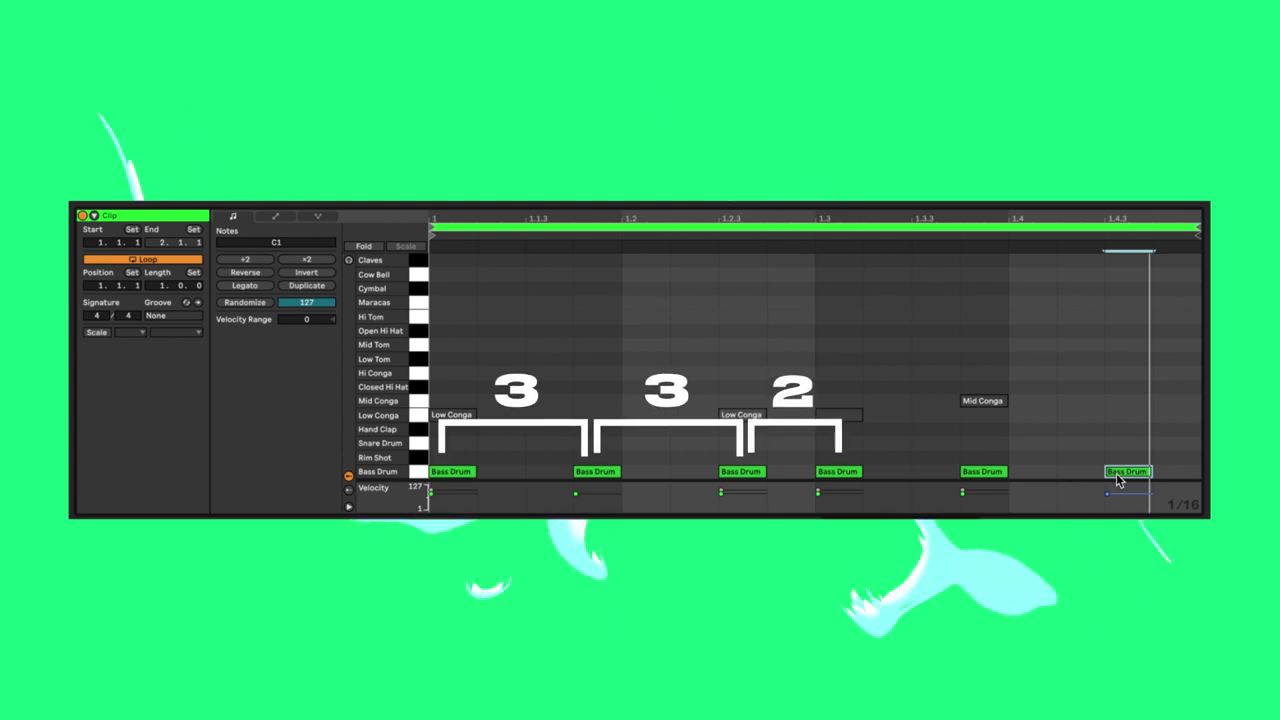
- Play the 3-3-2 clip and deactivate all six Bass Drum notes
key(space)
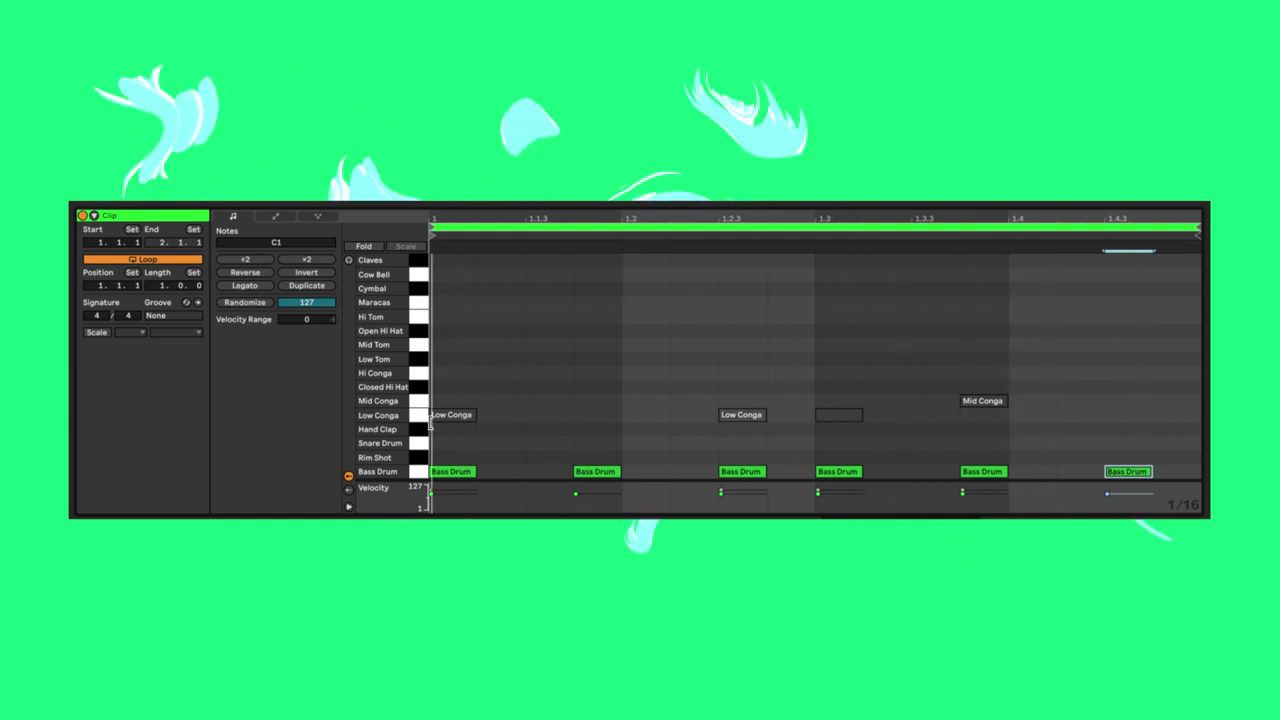
click(420, 471)
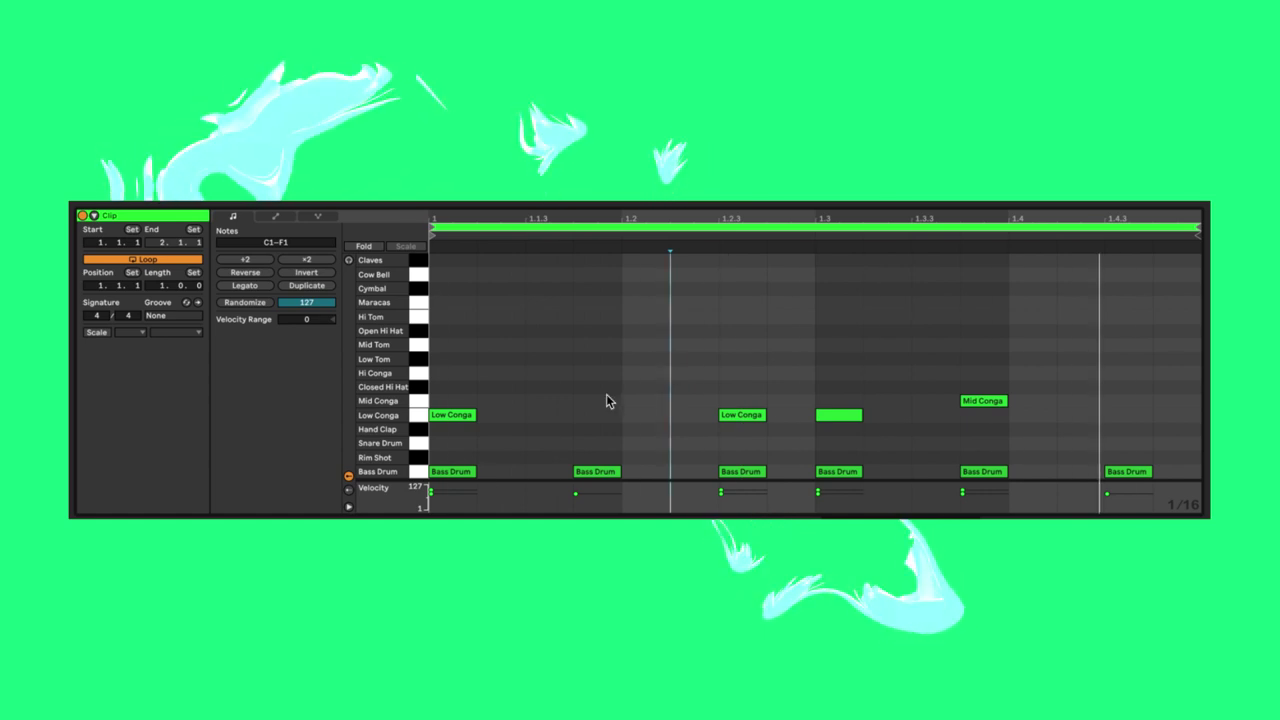
click(427, 475)
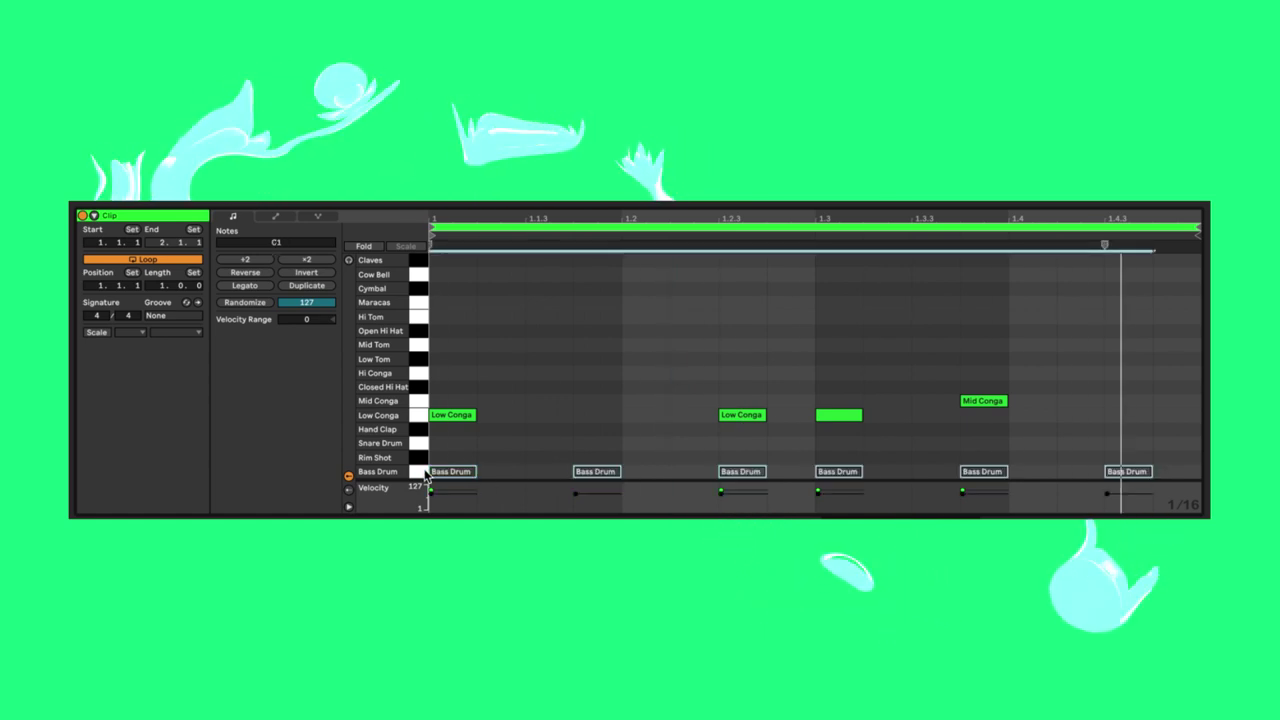
click(539, 406)
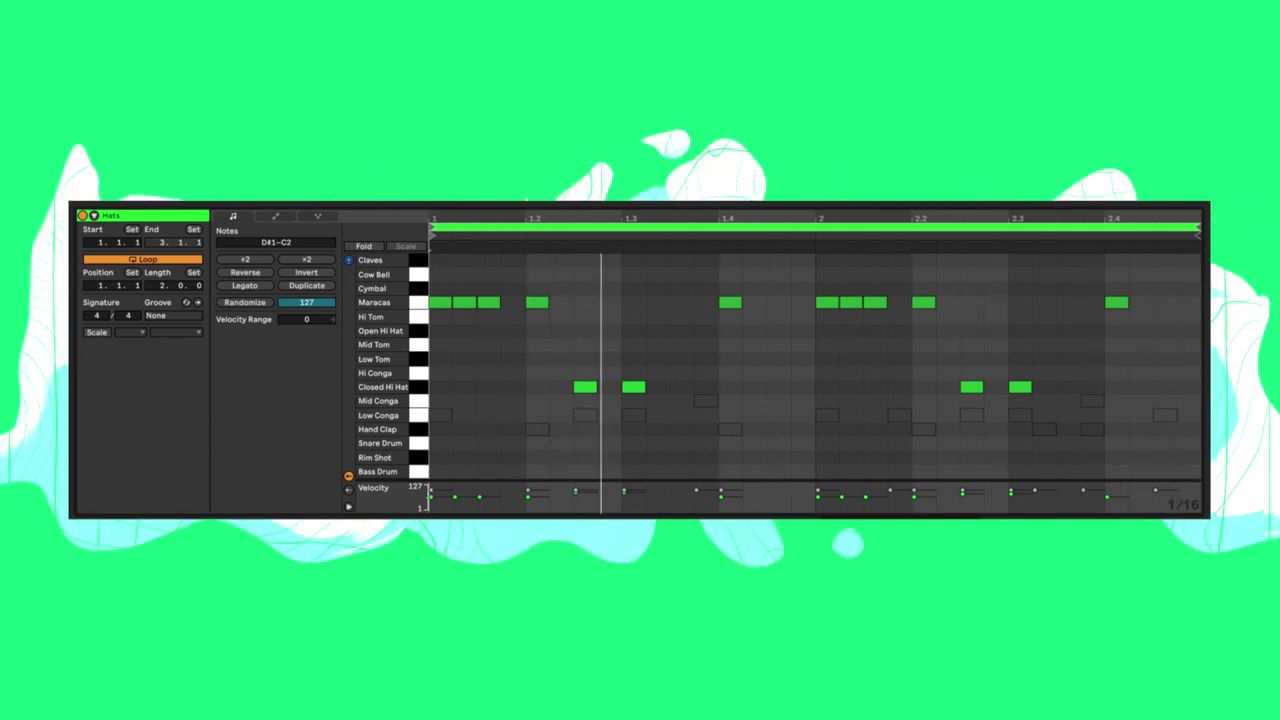
- Select all the Maracas notes in the two-bar layered percussion clip
click(416, 303)
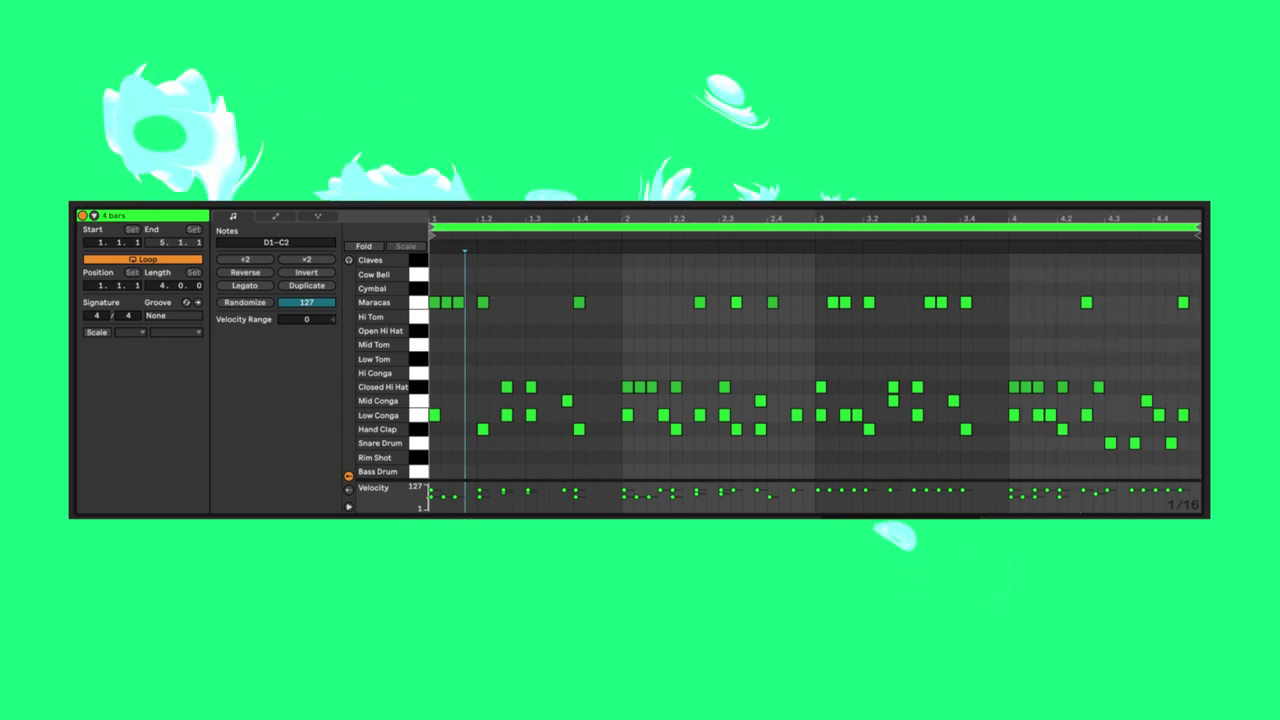
- Stop playback of the four-bar conga, maracas, hats and snare-fill clip
key(space)
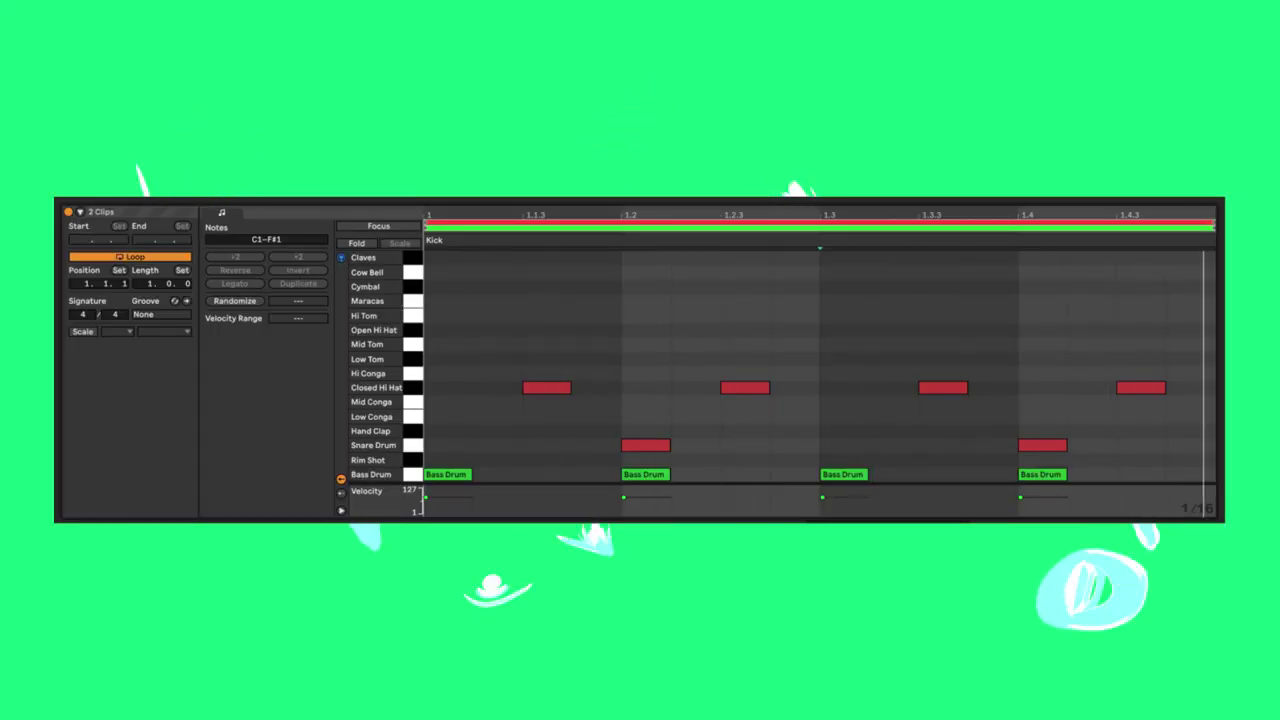
- Nudge the beat-2 kick a sixteenth earlier, add a closed hi-hat at 1.4.4, and play
click(636, 474)
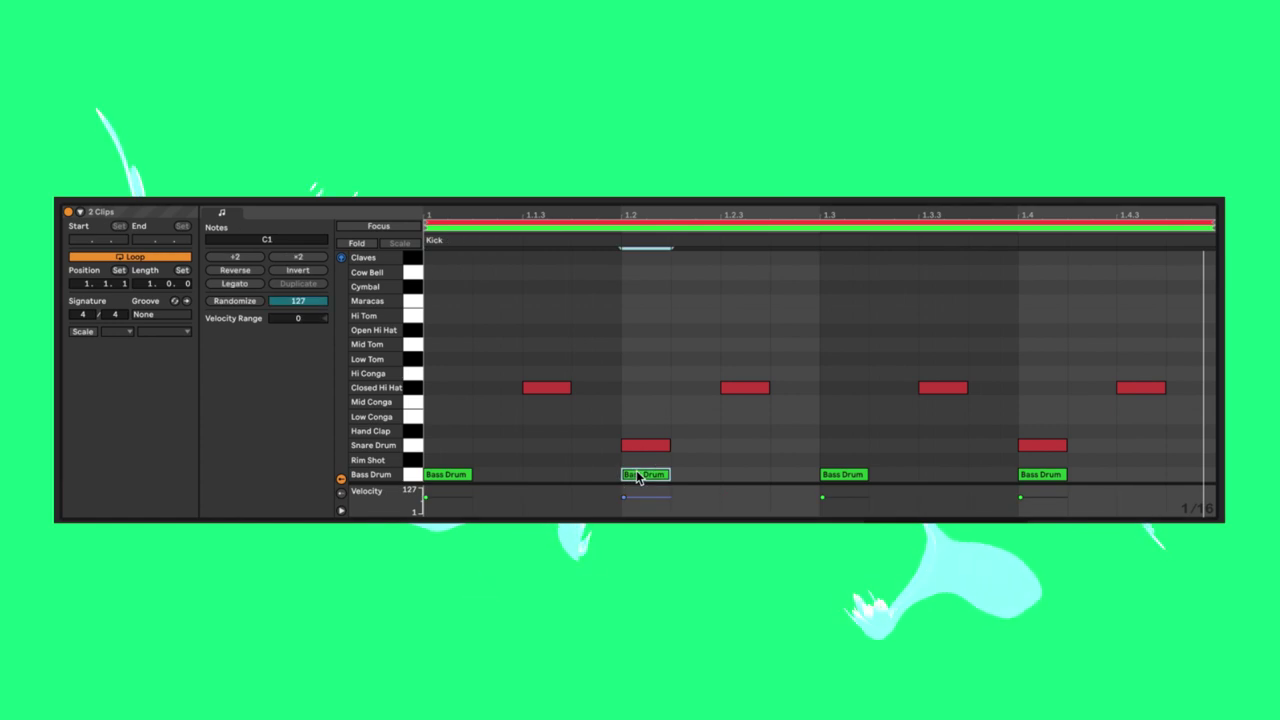
key(Left)
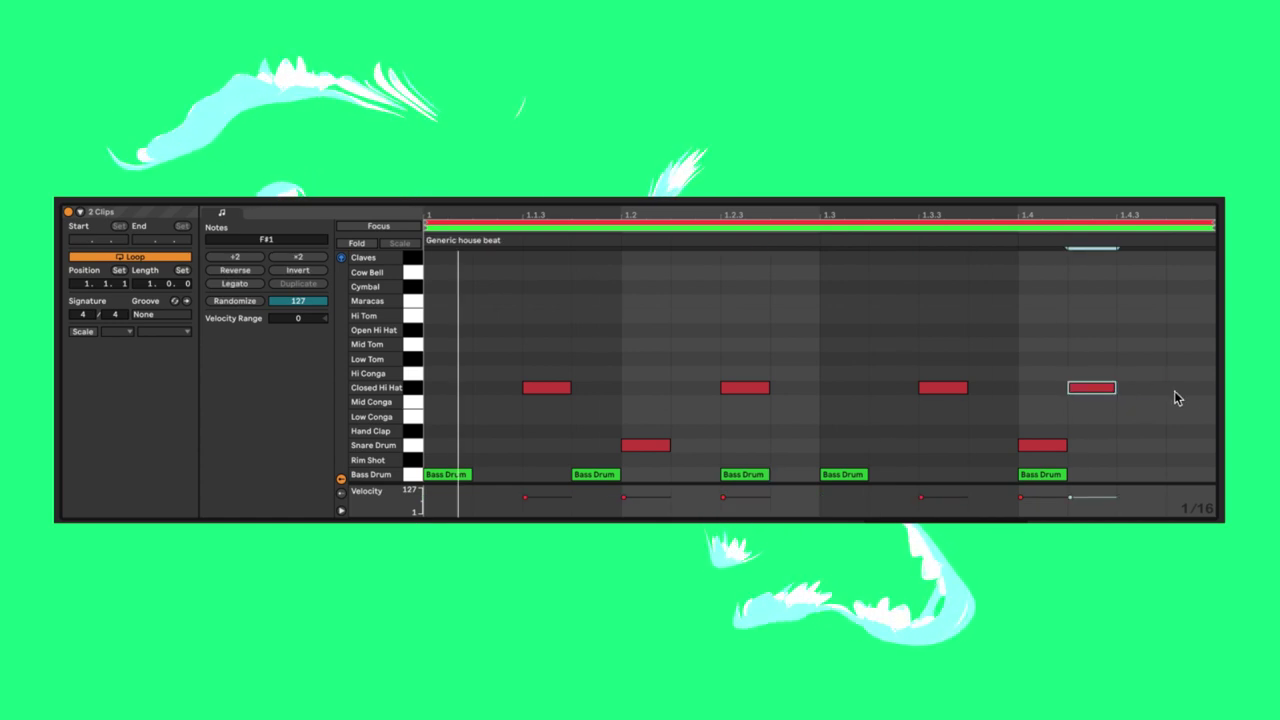
double_click(1190, 388)
key(space)
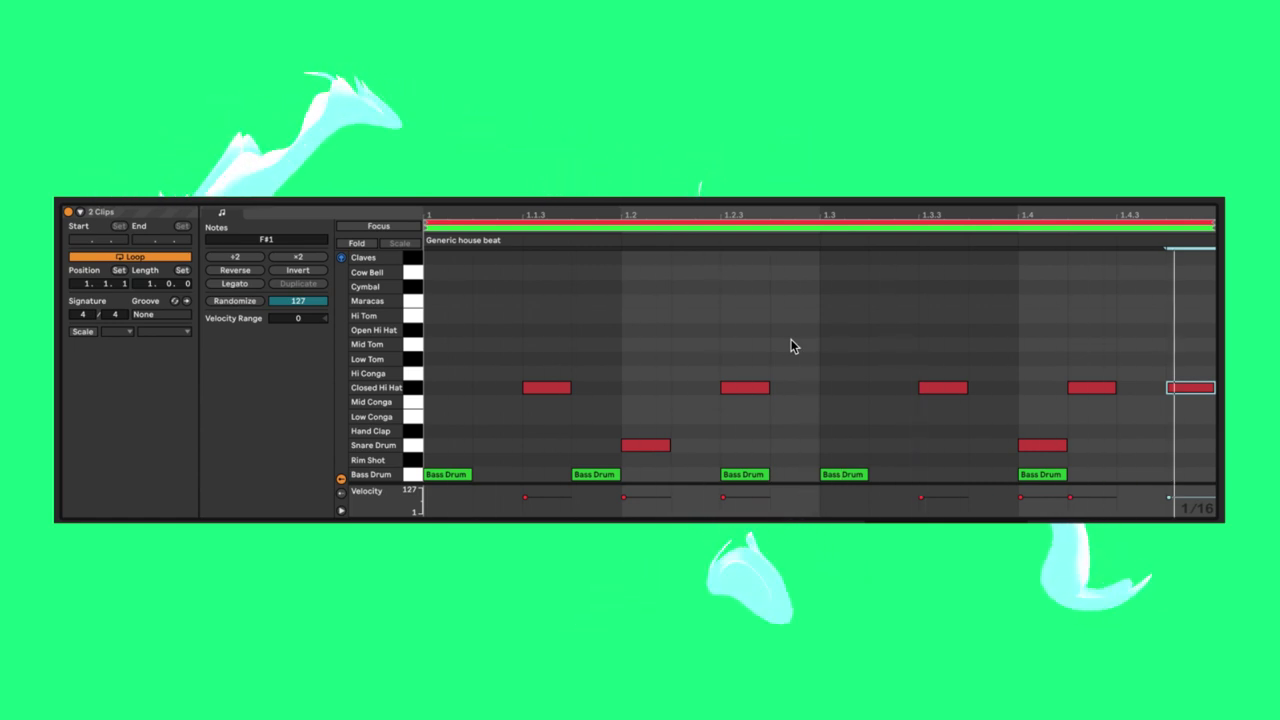
- Draw Maracas sixteenth notes and duplicate them across the whole bar
drag(440, 301, 527, 309)
click(545, 301)
click(595, 301)
key(ctrl+a)
key(ctrl+d)
key(ctrl+d)
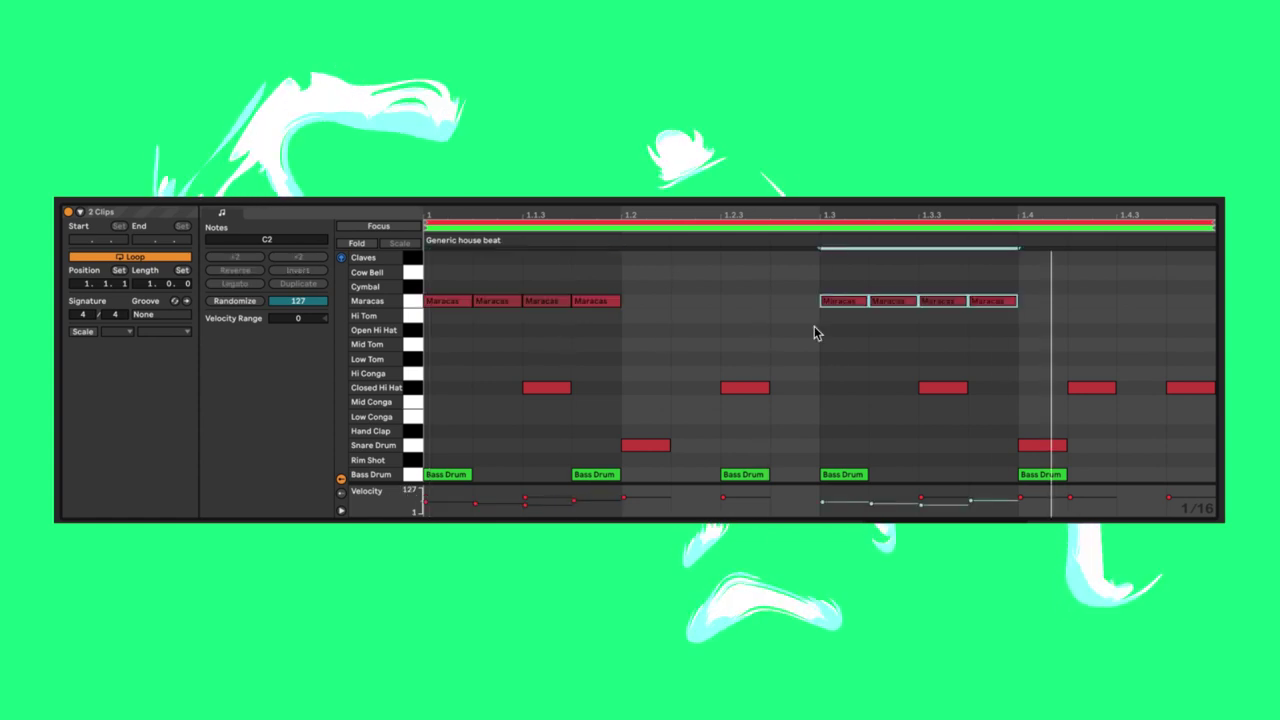
key(ctrl+d)
- Delete four Maracas notes for a broken shaker rhythm and play from the start
click(496, 301)
click(745, 301)
click(900, 301)
click(1094, 301)
key(space)
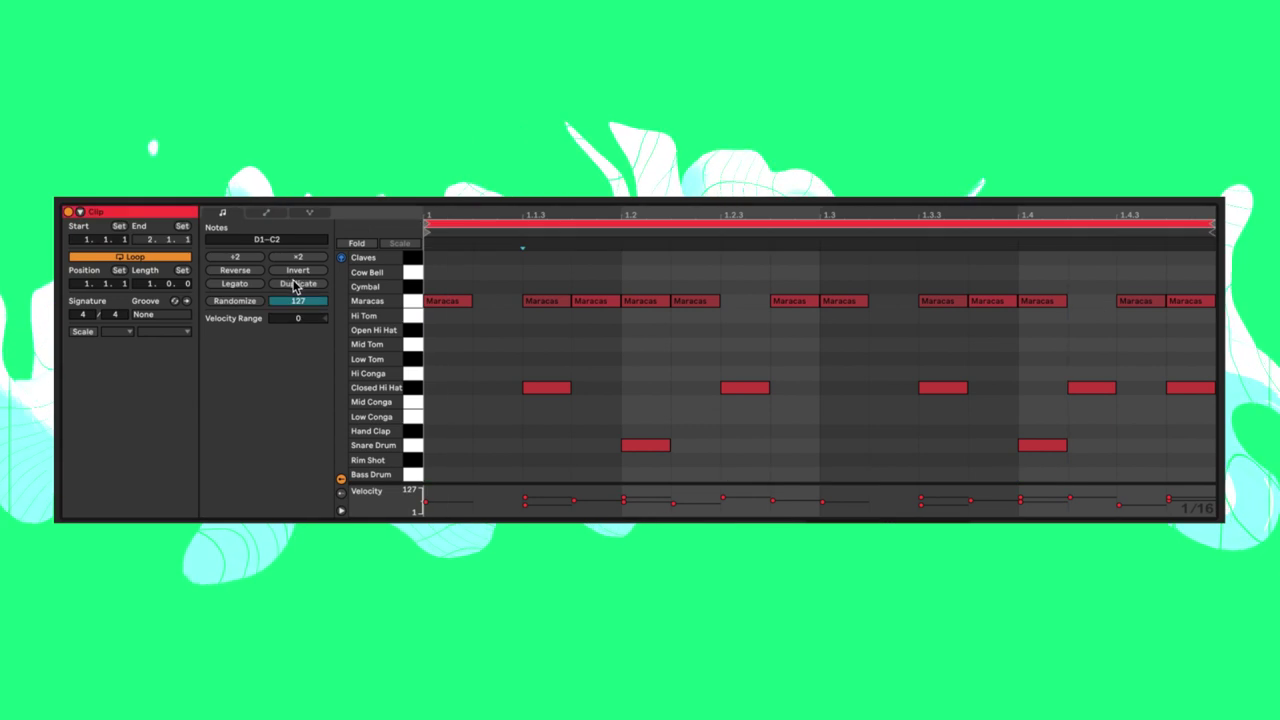
- Duplicate the pattern to two bars and add a closed hi-hat near the end of bar 2
click(296, 284)
click(886, 340)
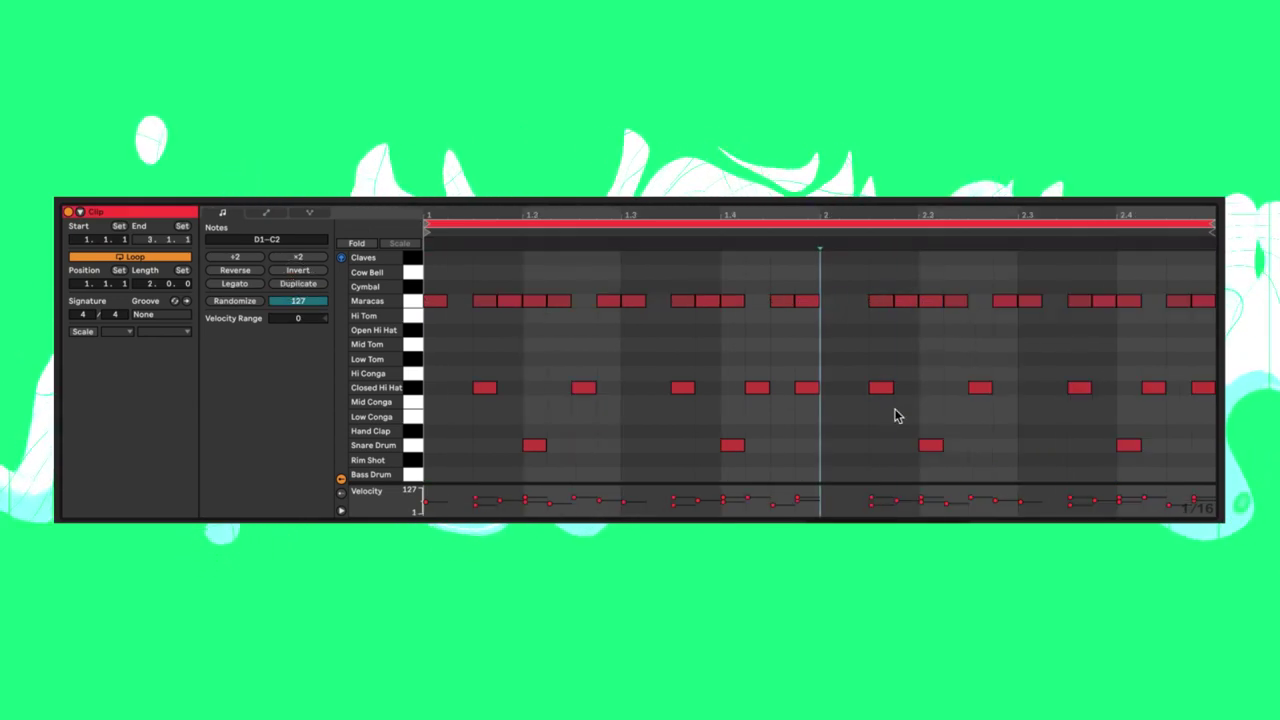
click(881, 387)
double_click(1130, 389)
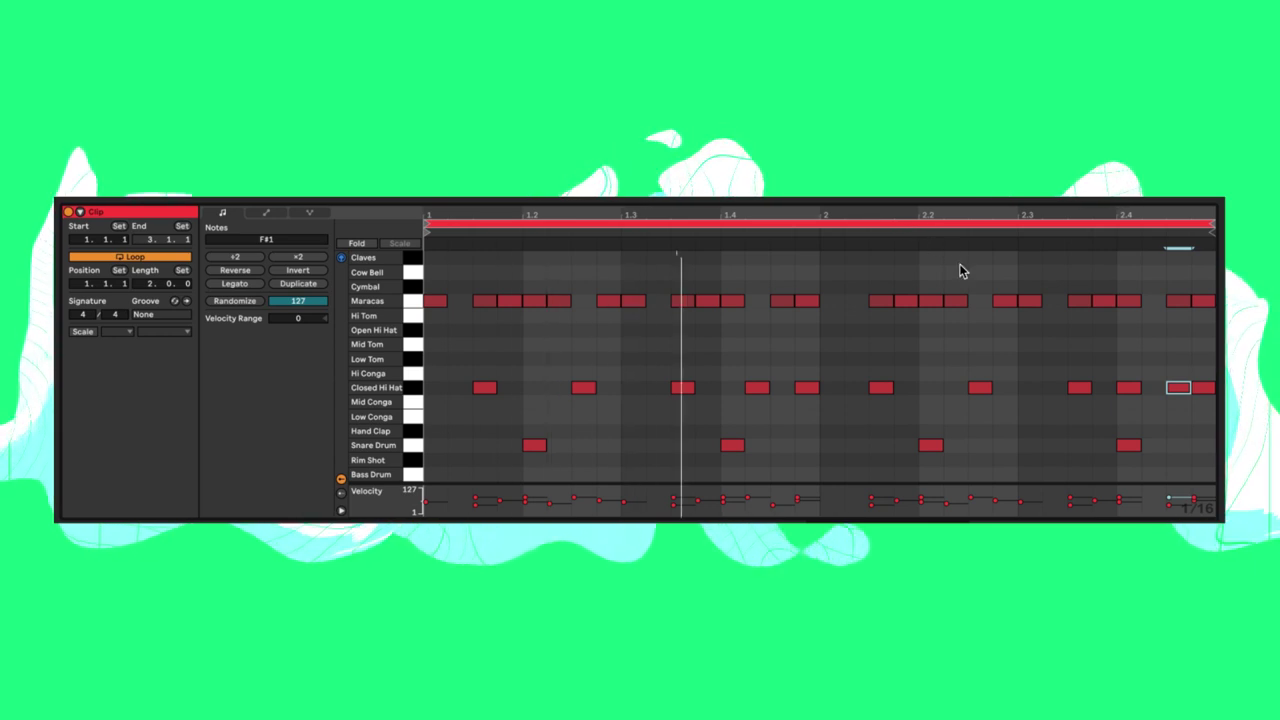
key(space)
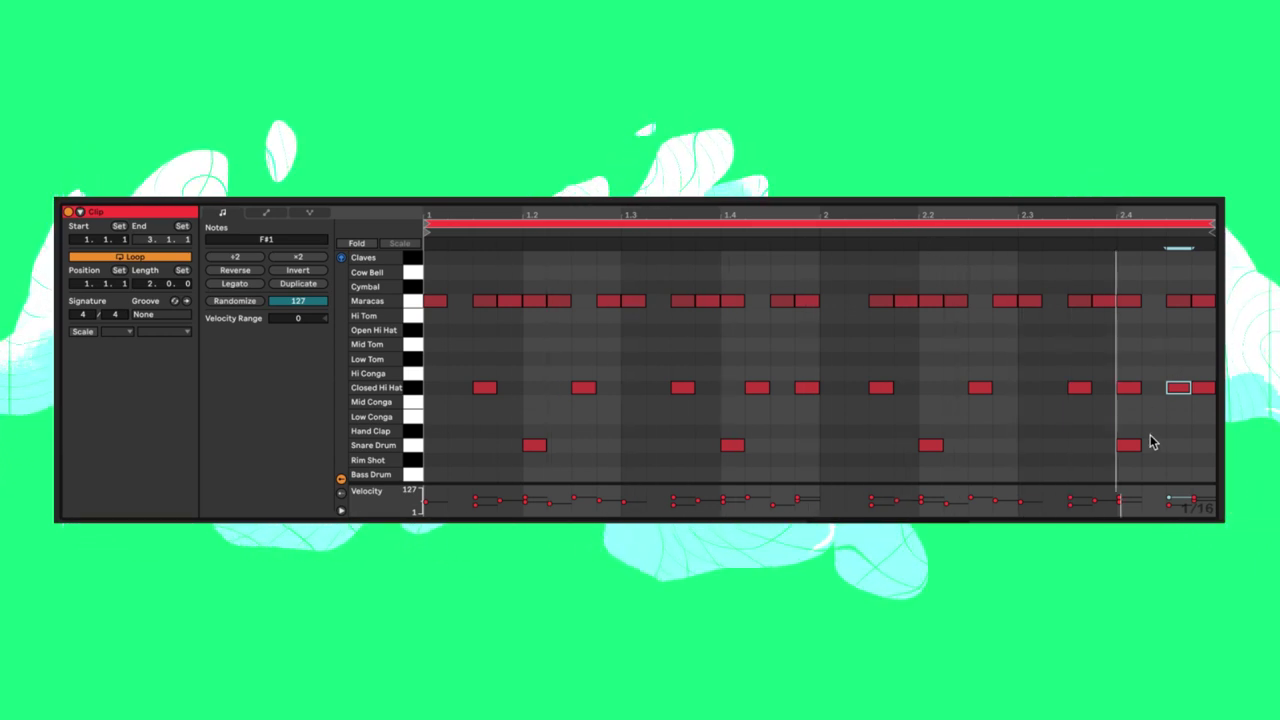
key(space)
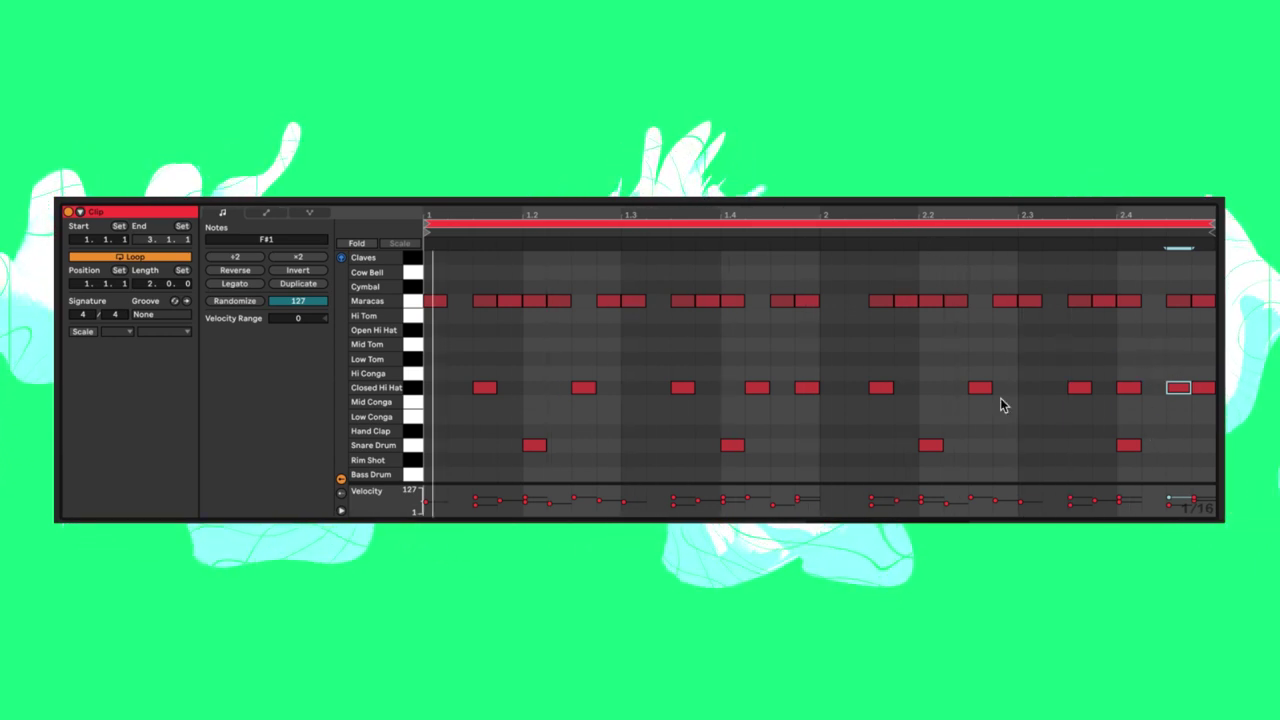
- Double the clip to four bars, add a snare near bar 4's end and a Low Conga on beat 2
click(305, 283)
click(1166, 460)
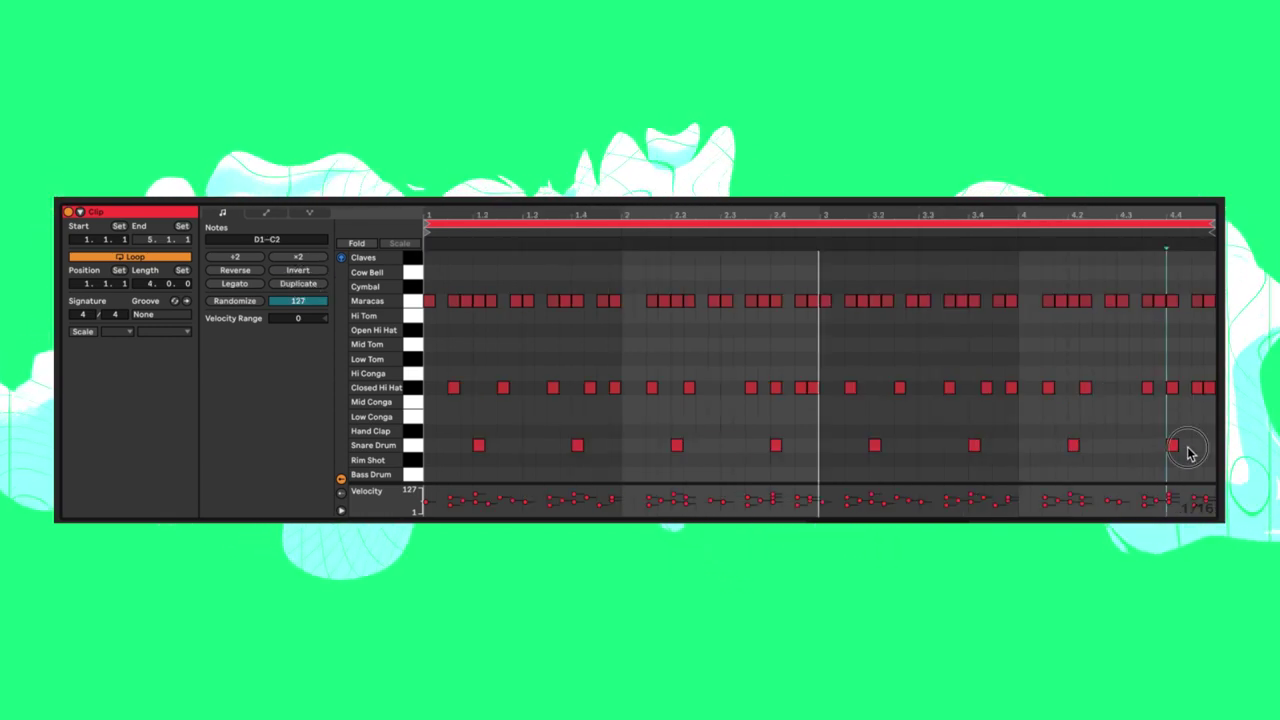
double_click(1208, 445)
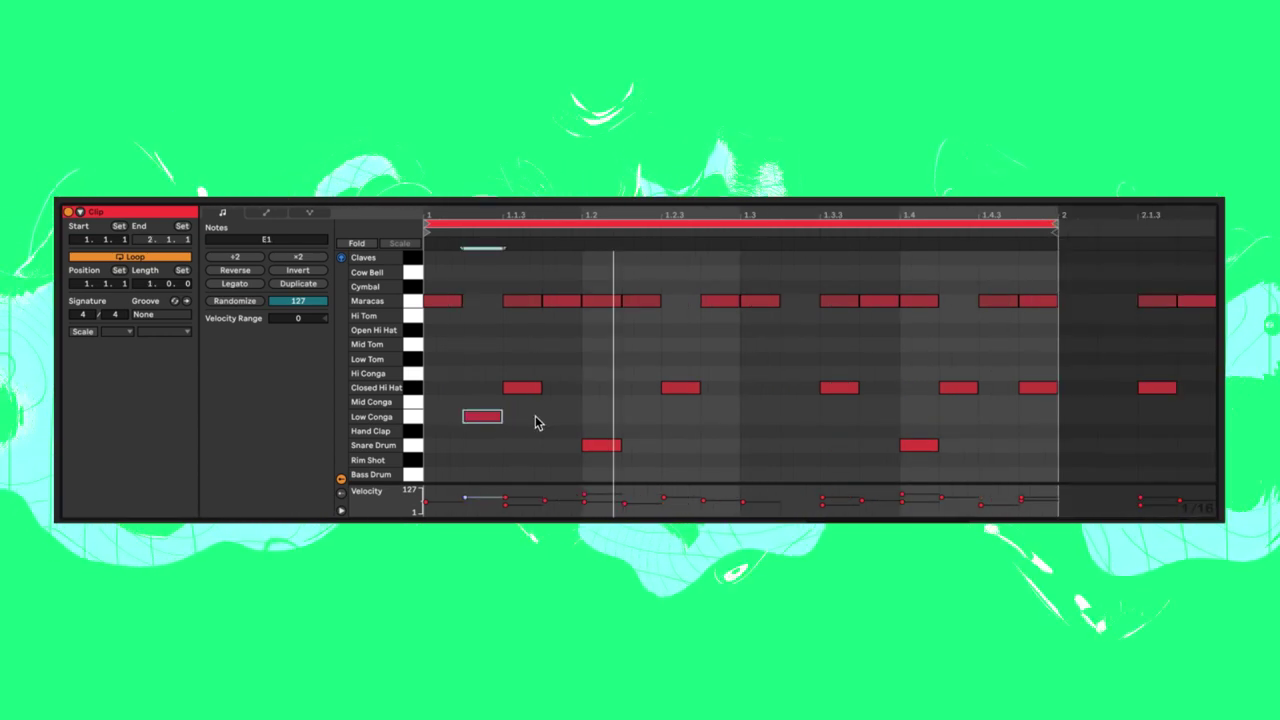
double_click(596, 417)
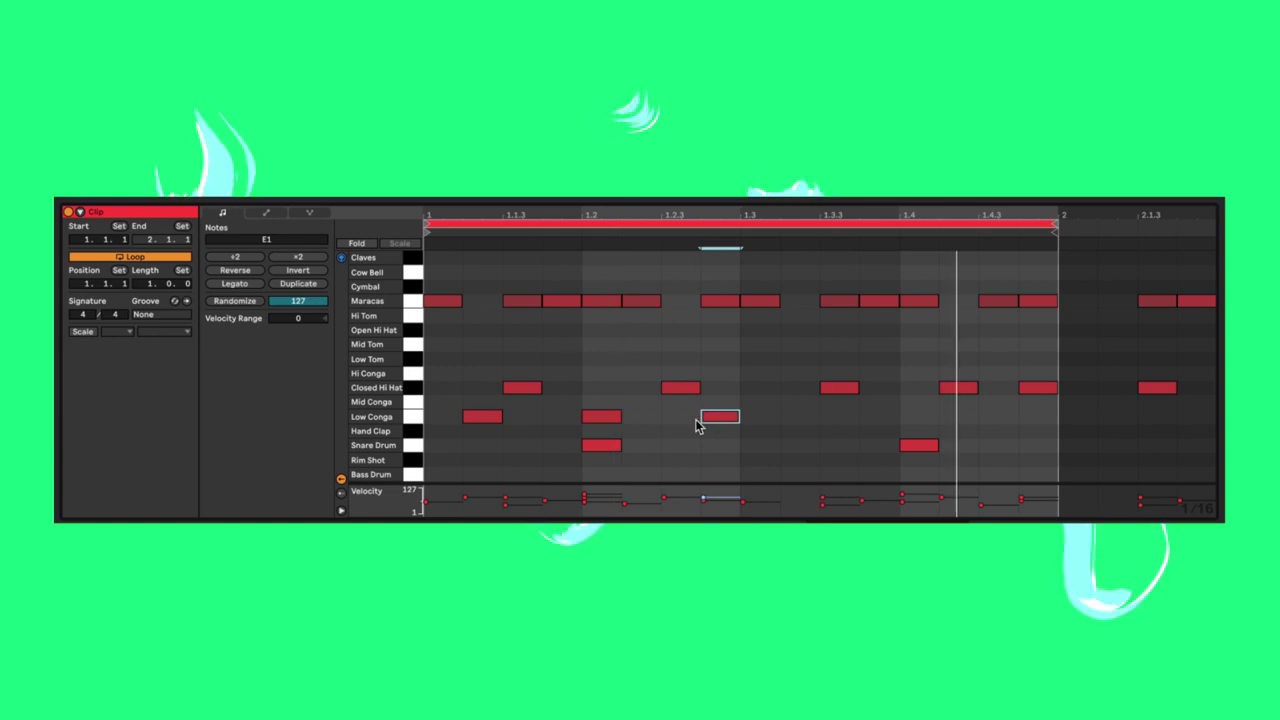
- Copy the Low Conga notes half a bar later and raise some of them to Mid Conga
click(482, 416)
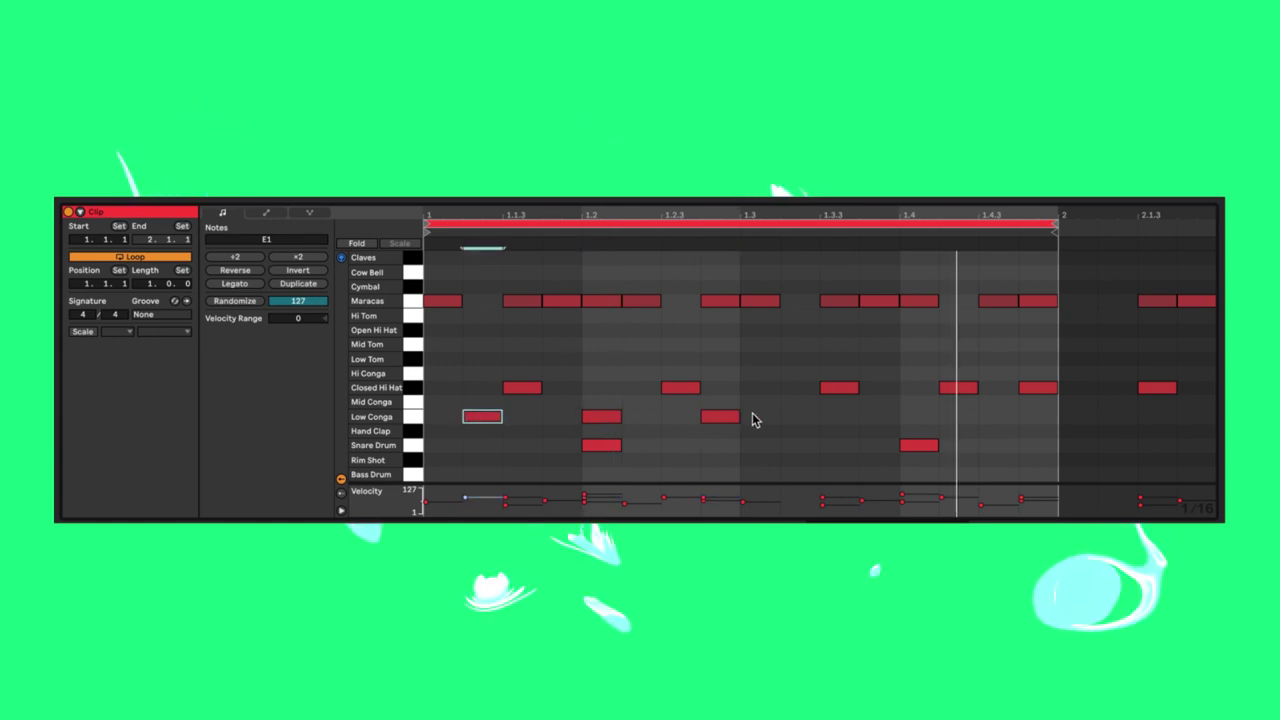
key(ctrl+d)
click(920, 417)
key(Up)
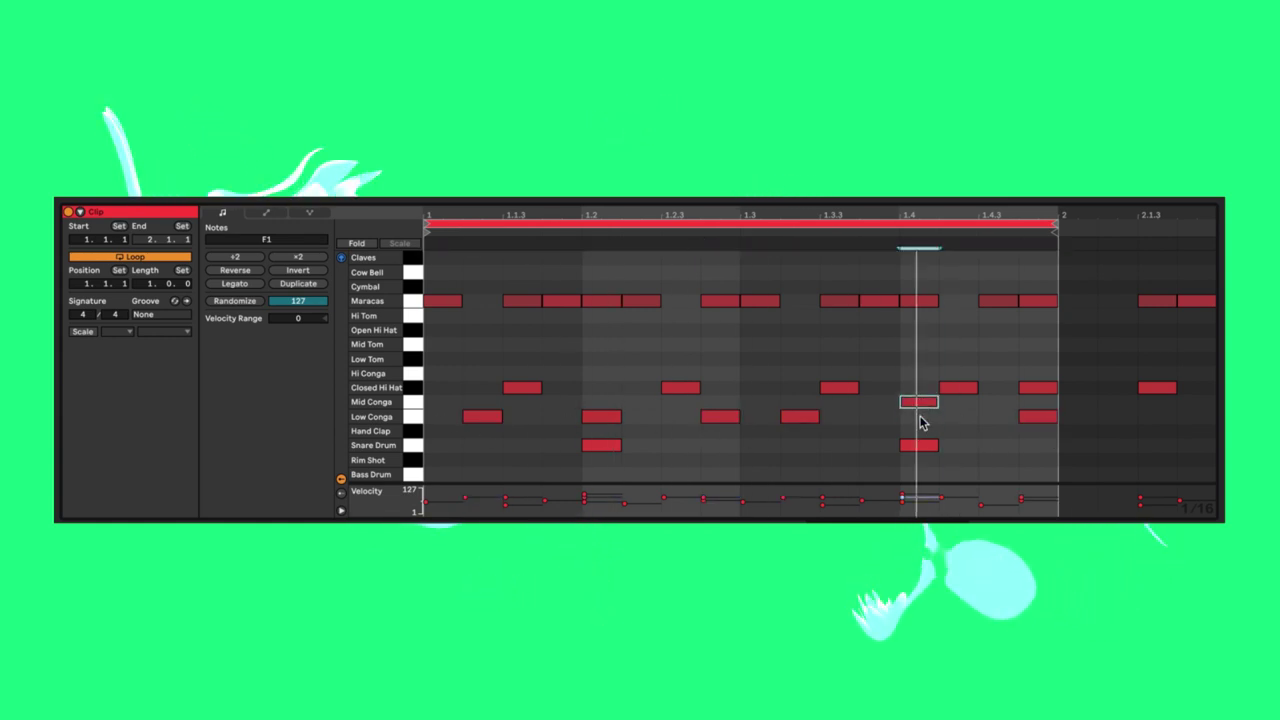
click(1044, 420)
click(800, 418)
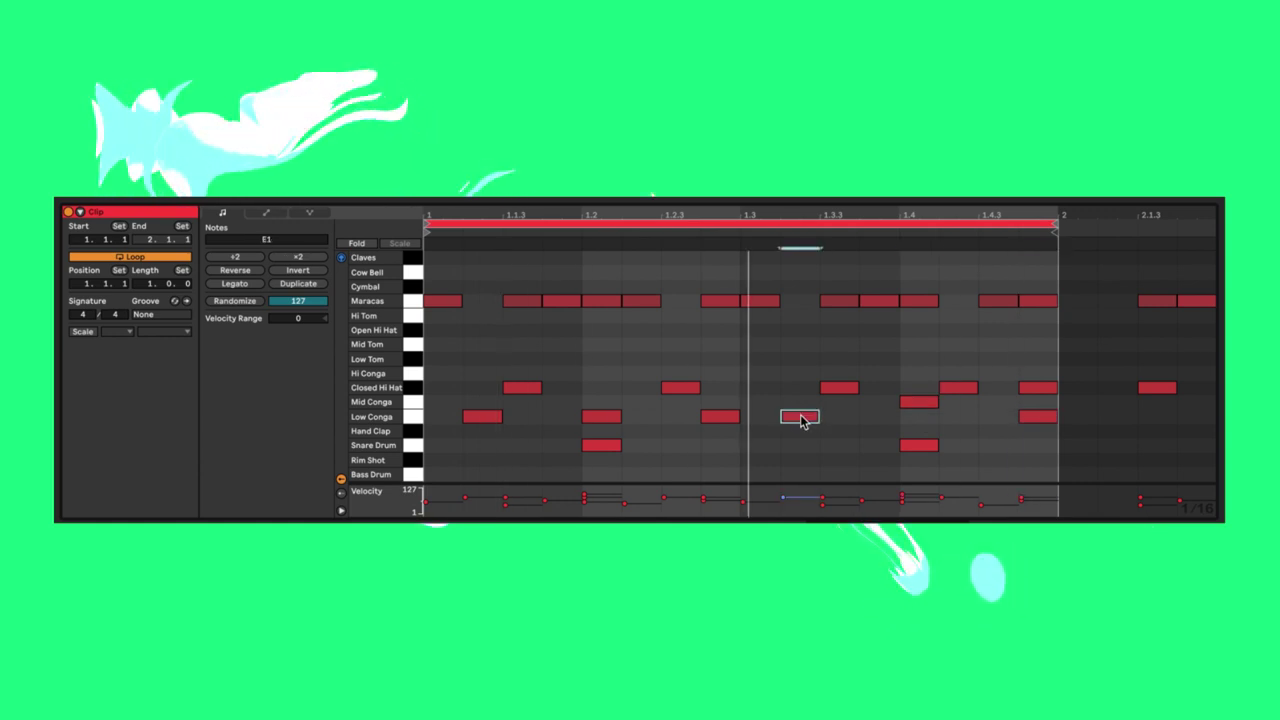
click(920, 401)
drag(1038, 416, 1038, 401)
- Paste another Mid Conga note and shift it one step later
click(713, 416)
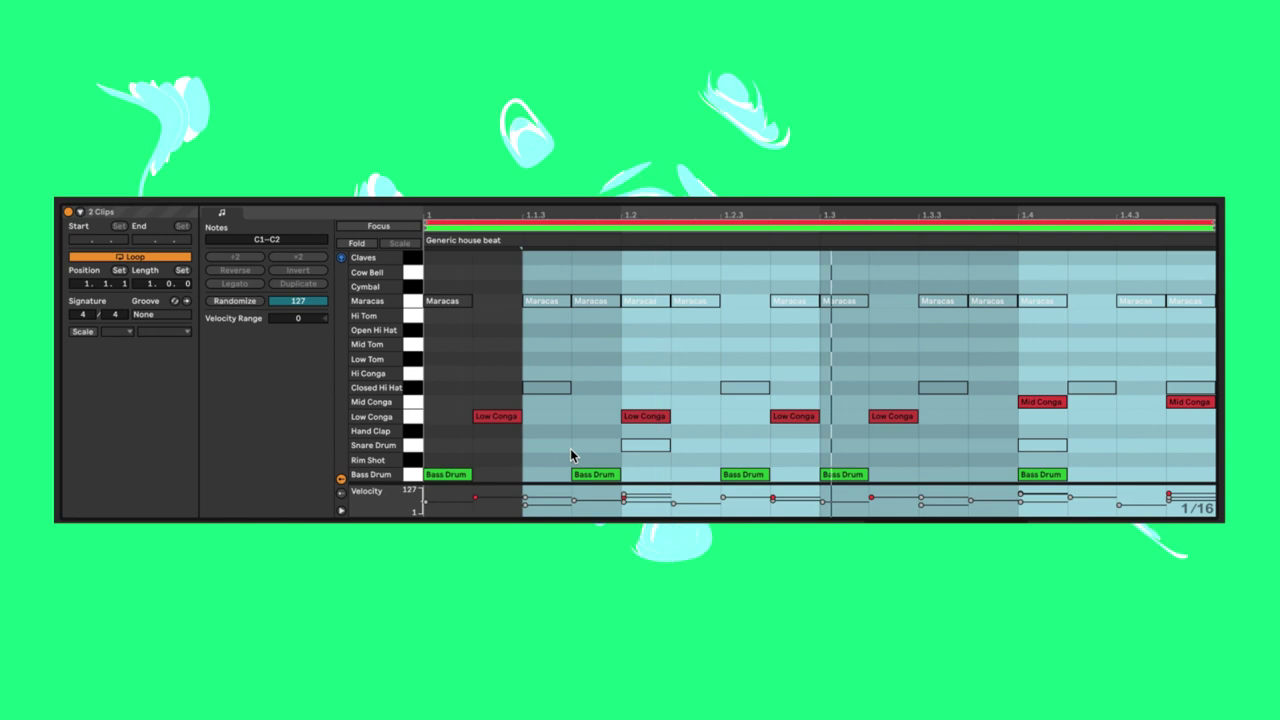
click(966, 436)
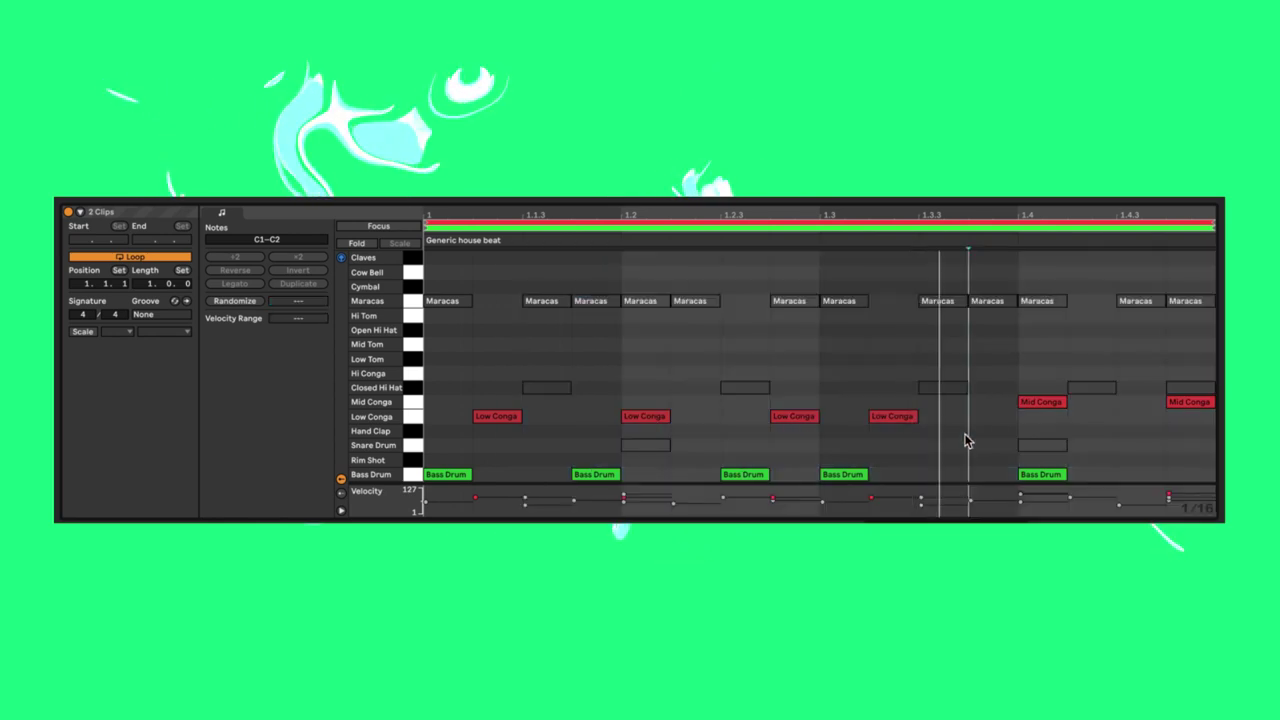
key(ctrl+v)
key(Right)
key(Right)
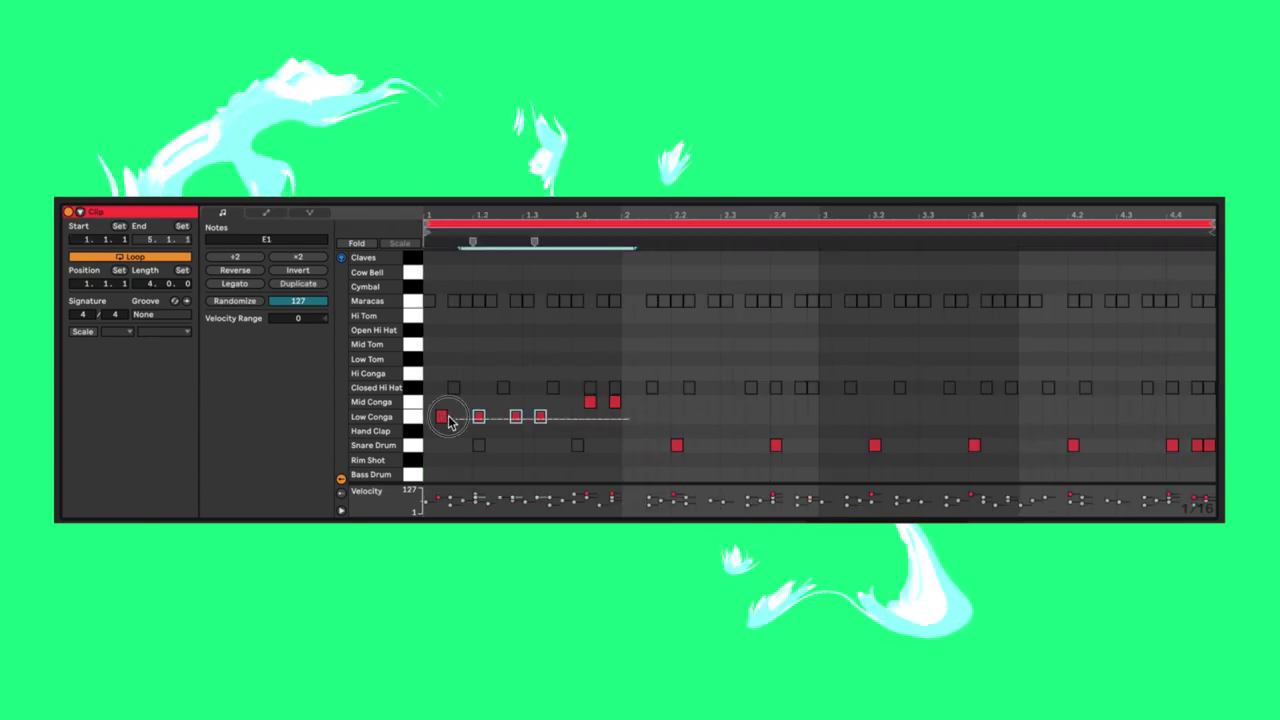
- Paint congas across bars 1–2, lower two Mid hits to Low Conga, and repeat into bars 3–4
mouse_move(543, 416)
mouse_down()
mouse_move(627, 423)
mouse_move(788, 405)
mouse_move(877, 440)
mouse_up()
drag(789, 374, 822, 412)
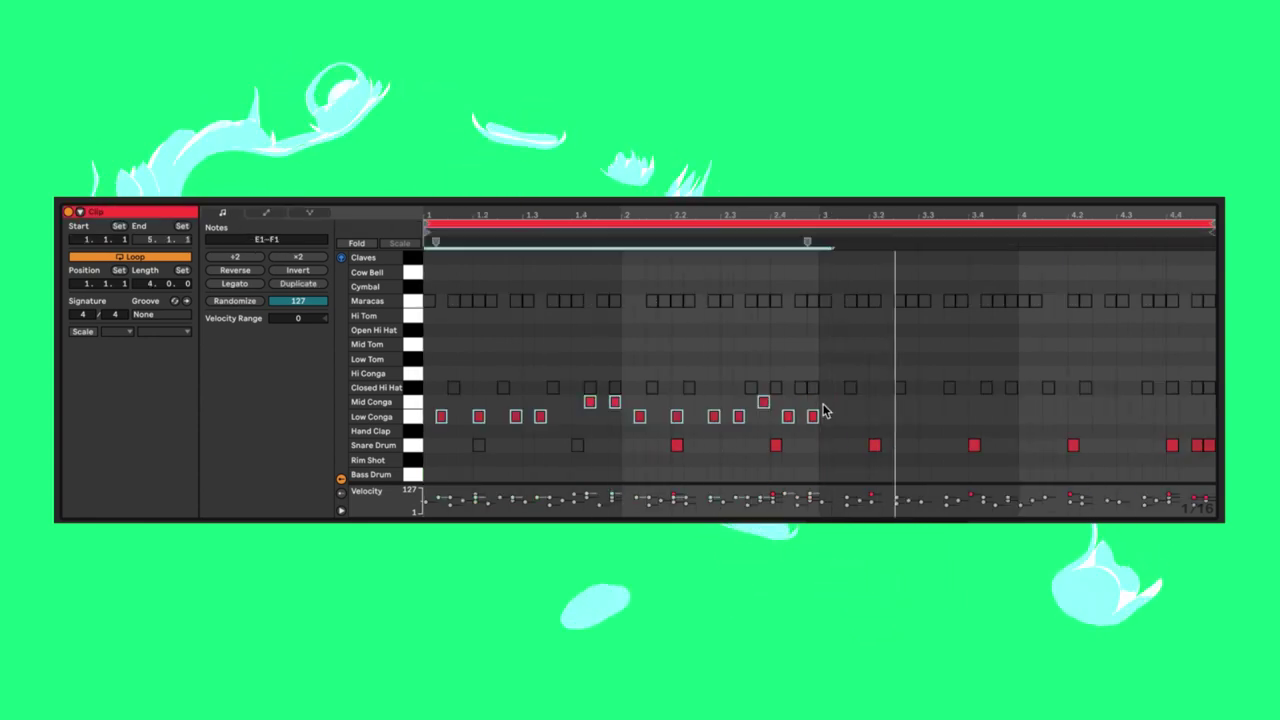
key(ctrl+d)
click(1073, 416)
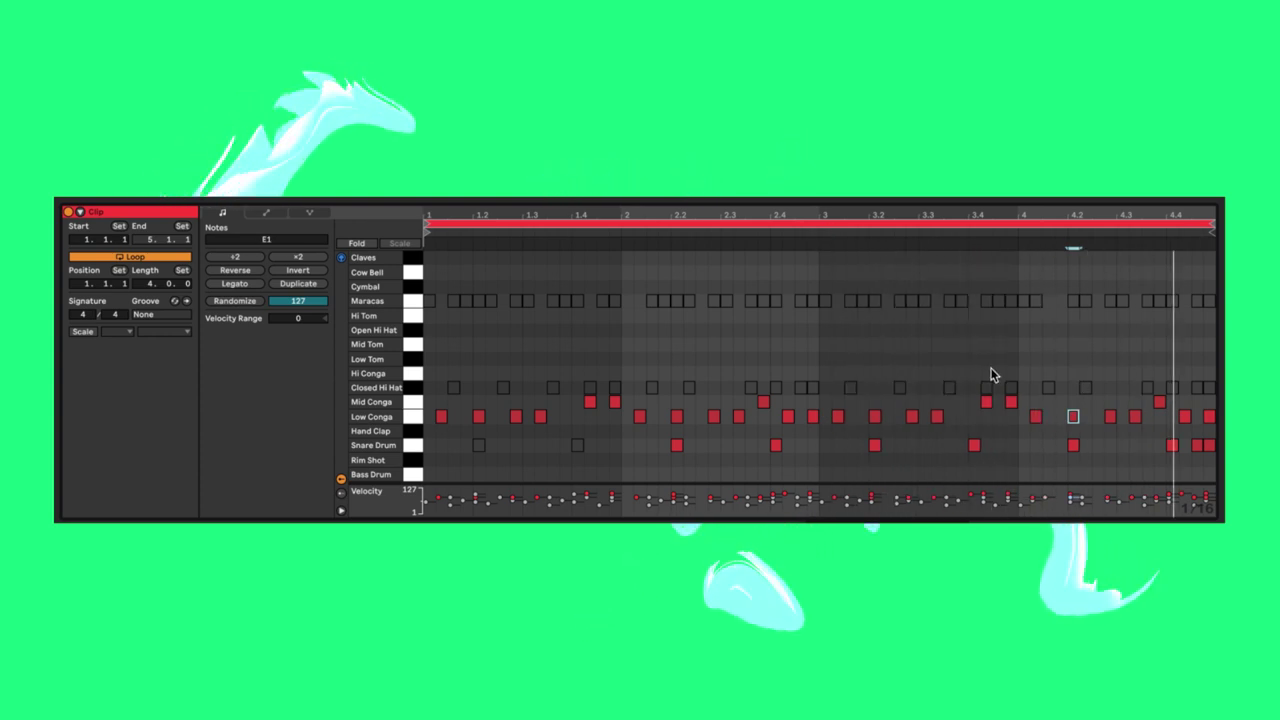
key(ctrl+a)
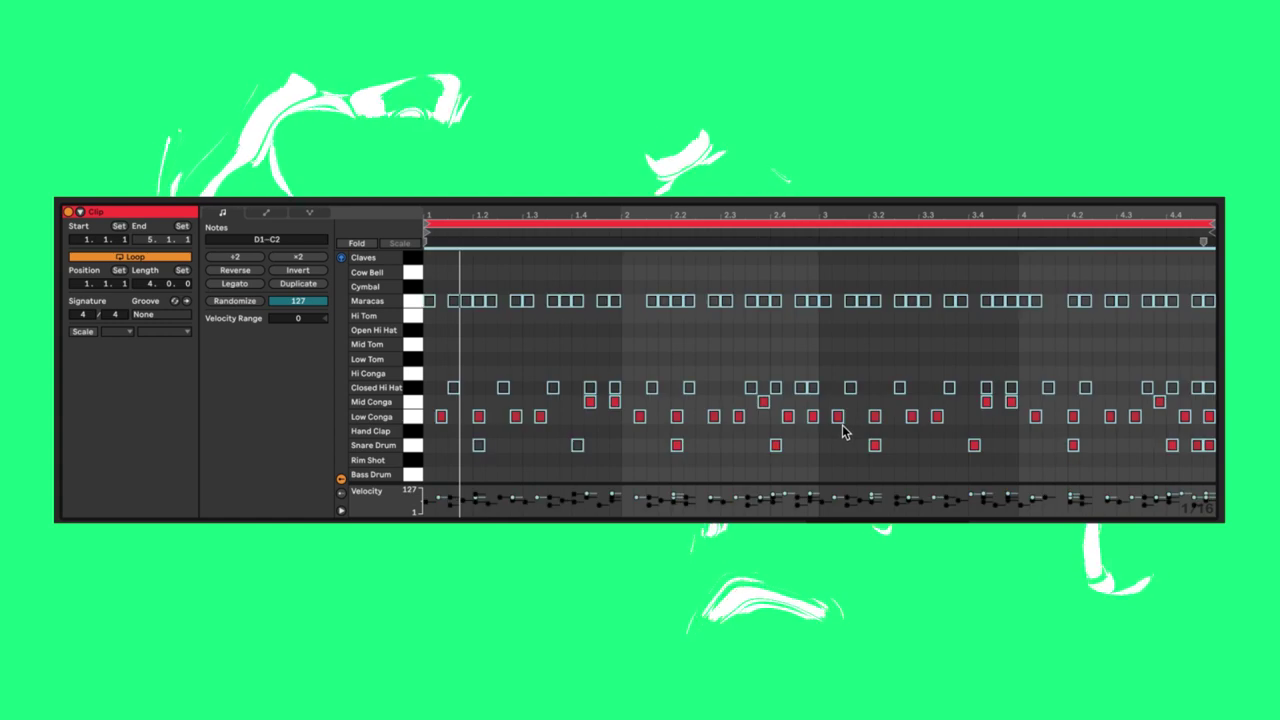